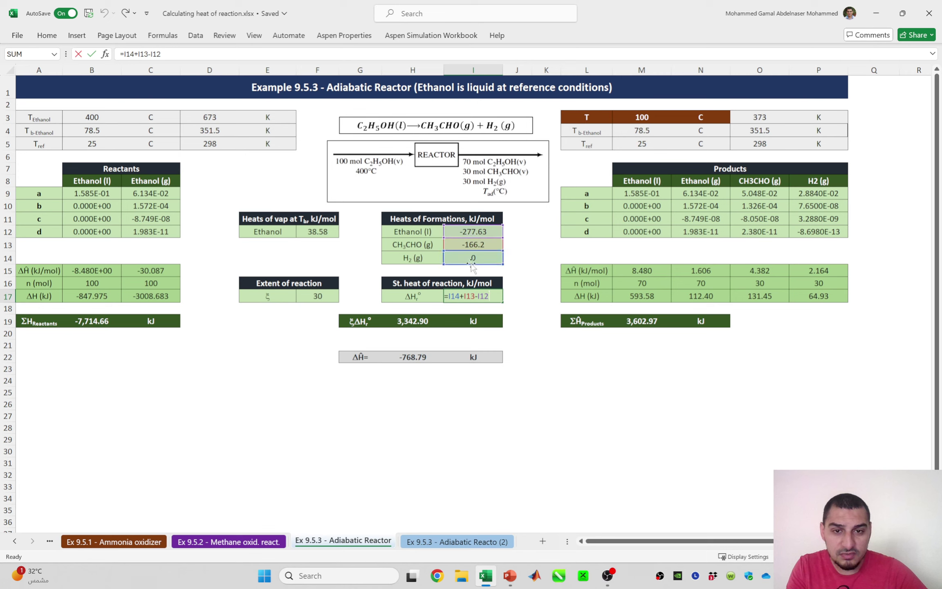
Examine the formulas for the molar enthalpy changes of liquid and gaseous ethanol in the Products table, and the product temperature they reference
key("ctrl+Return")
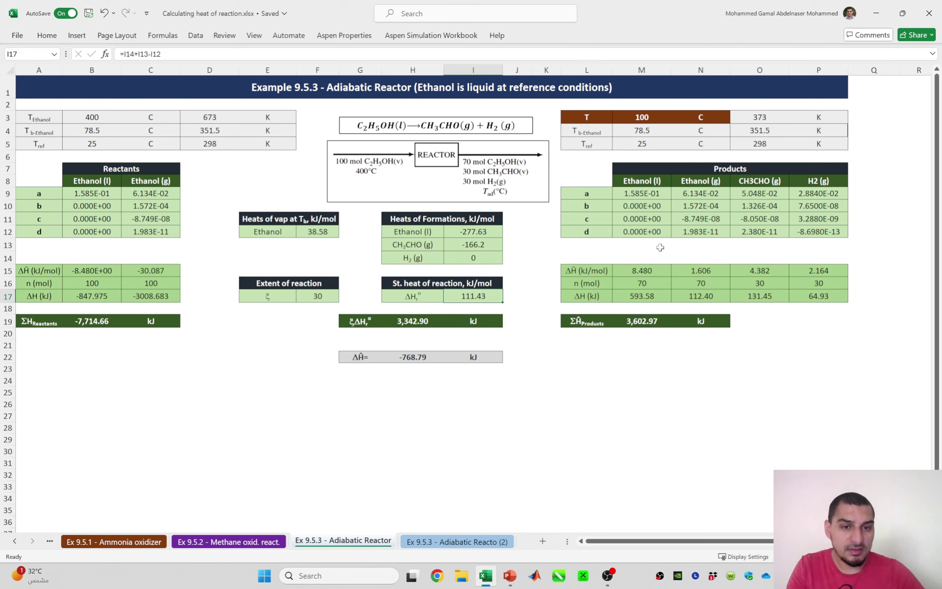
double_click(653, 271)
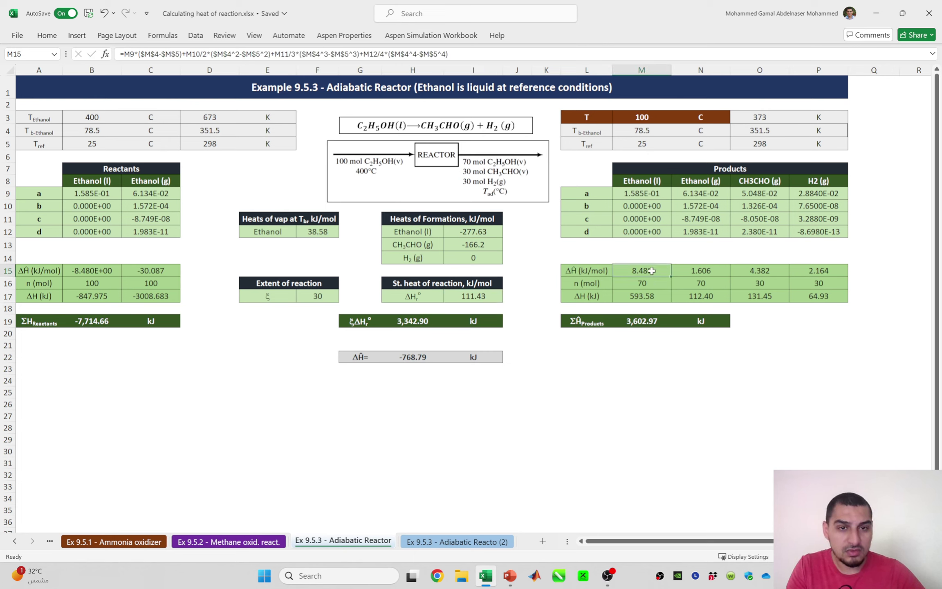
key("Escape")
key("Right")
key("F2")
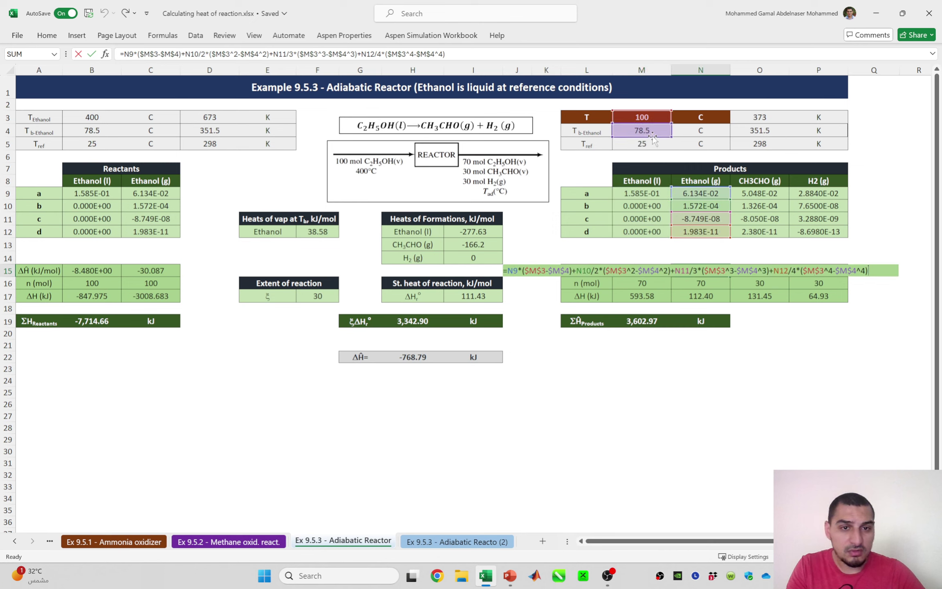
key("Escape")
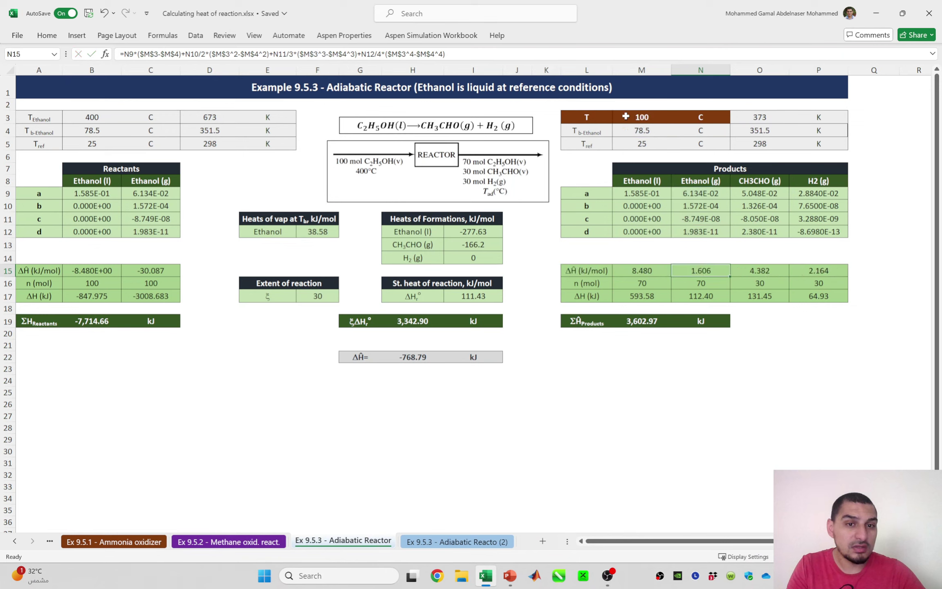
left_click(647, 118)
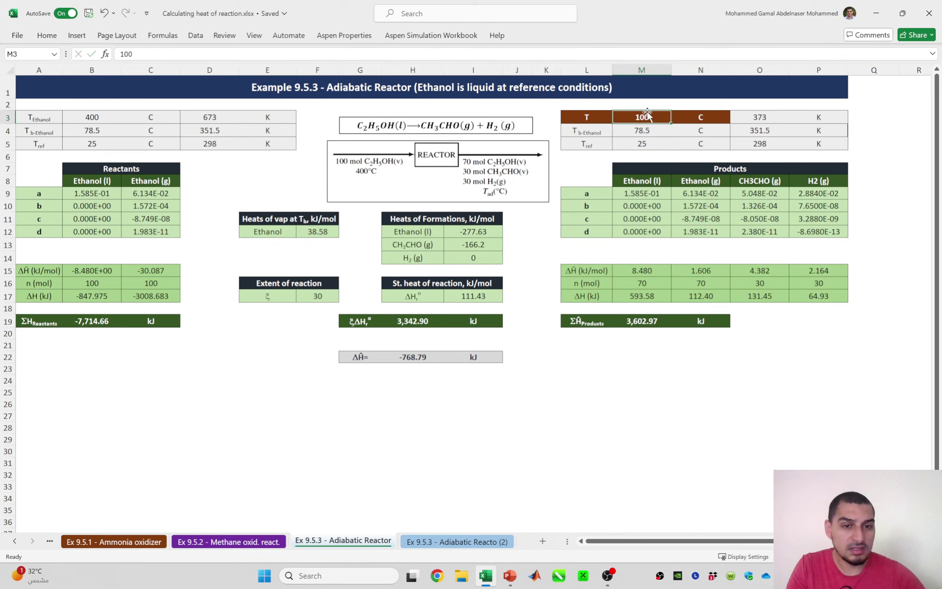
left_click(705, 272)
double_click(705, 272)
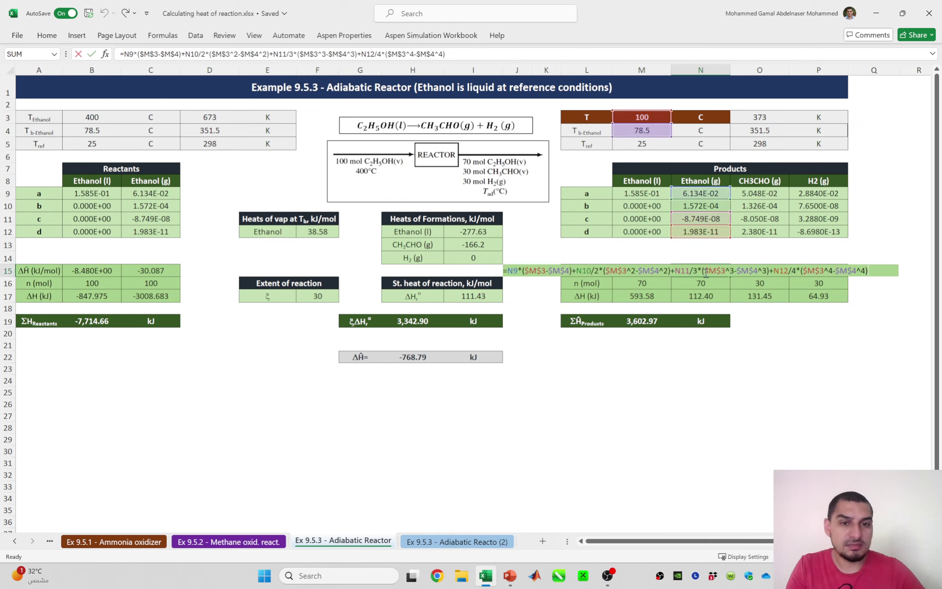
key("Escape")
Review the product mole amounts and the formula that multiplies liquid ethanol's molar enthalpy change by its moles
left_click_drag(641, 284, 819, 283)
left_click(634, 270)
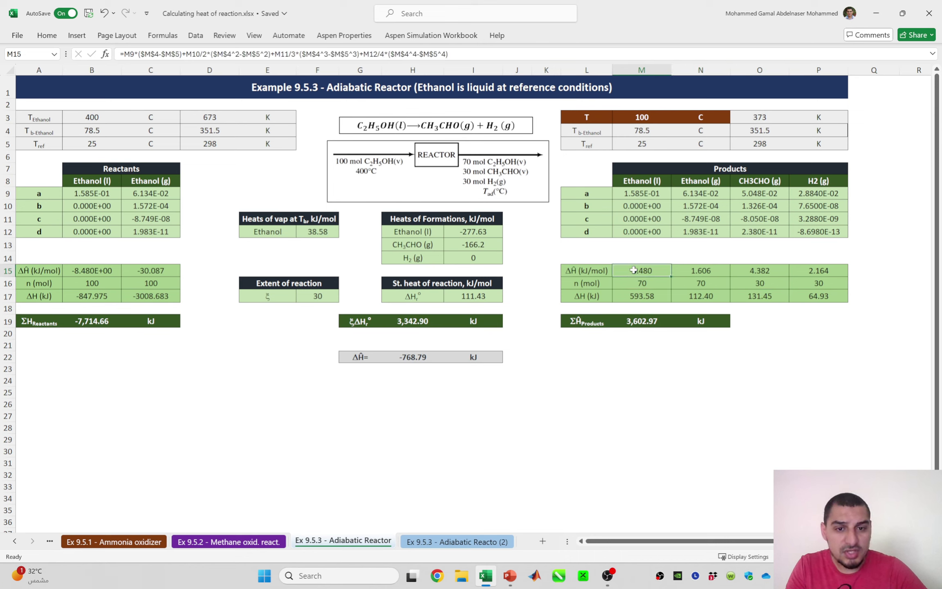
left_click(634, 300)
double_click(637, 293)
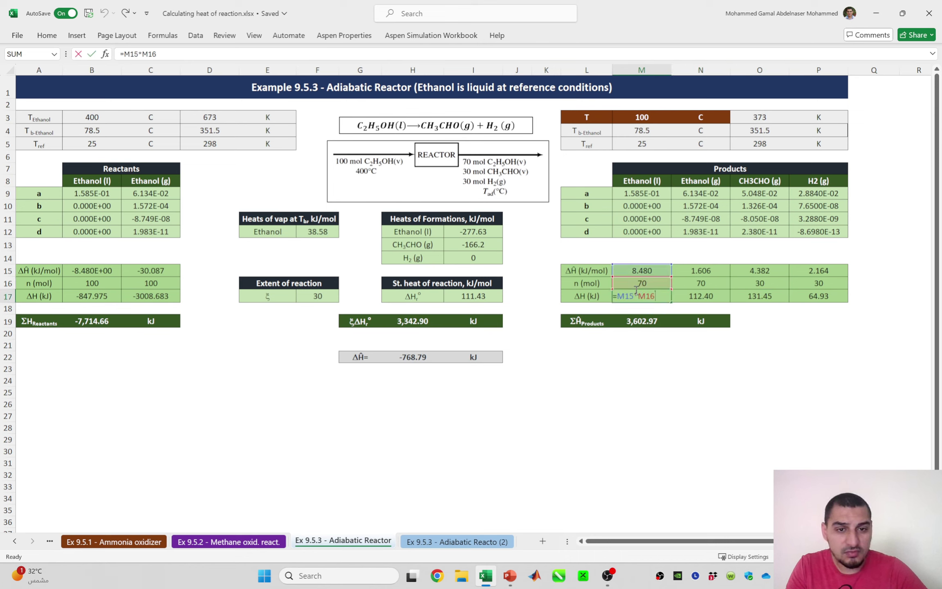
key("Escape")
Inspect the molar enthalpy formulas of the CH3CHO and H2 products in O15 and P15
left_click(760, 268)
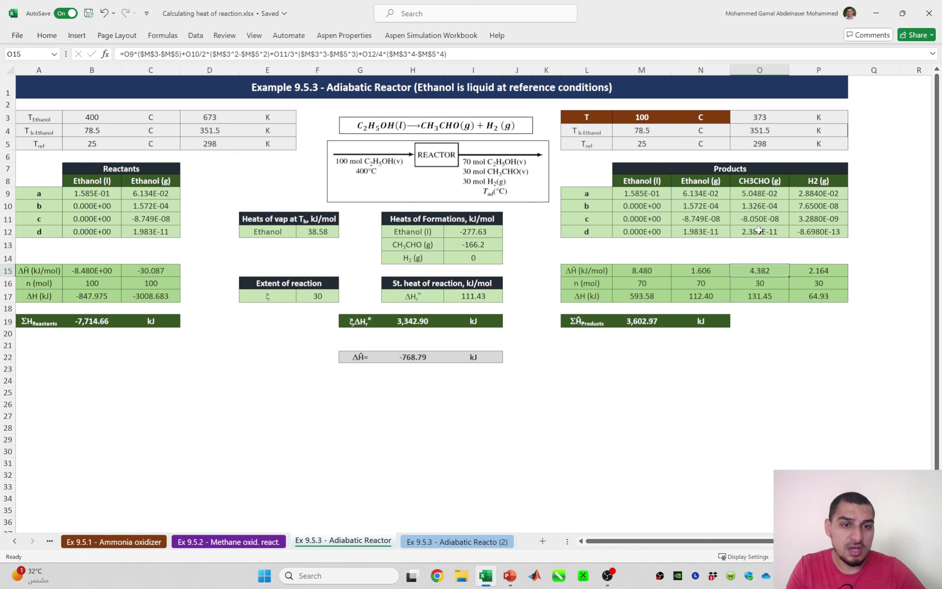
double_click(759, 268)
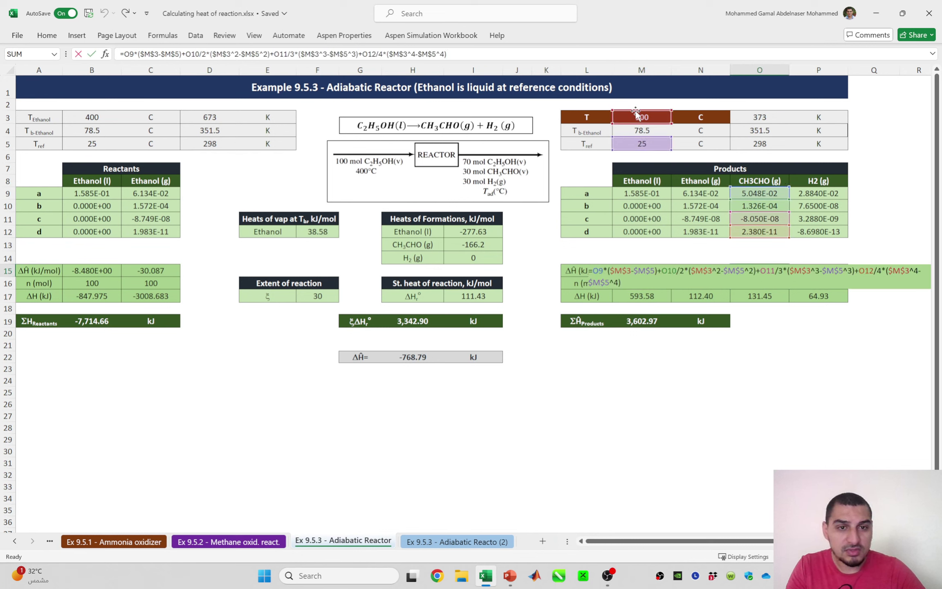
key("Escape")
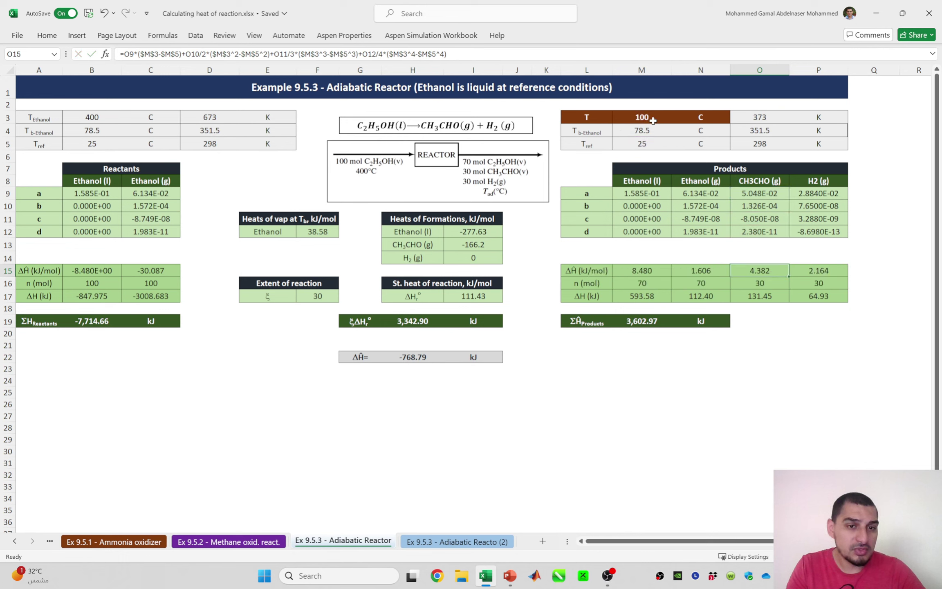
double_click(826, 265)
key("Escape")
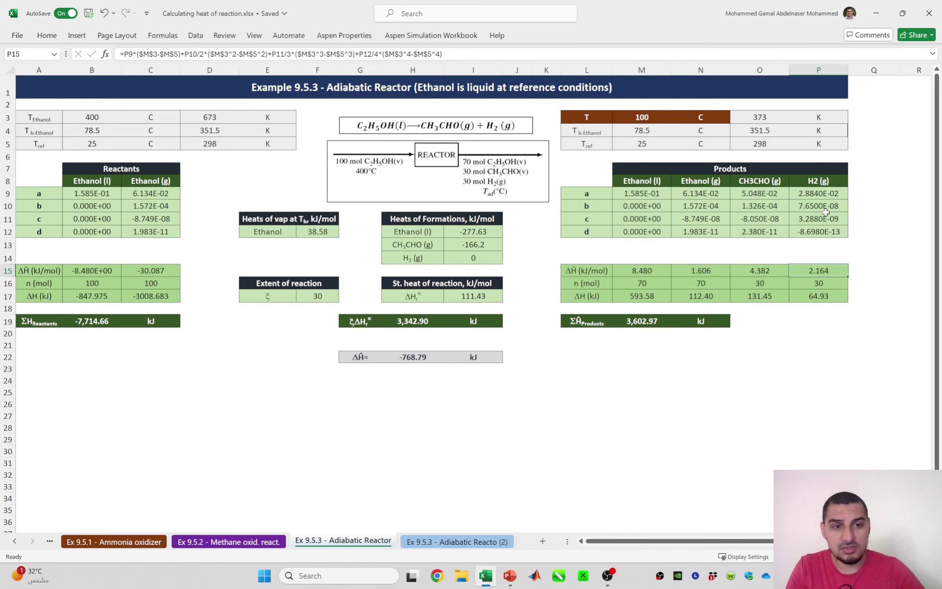
Check the formulas for the total product enthalpy in M19 and the overall enthalpy change in H22
double_click(671, 319)
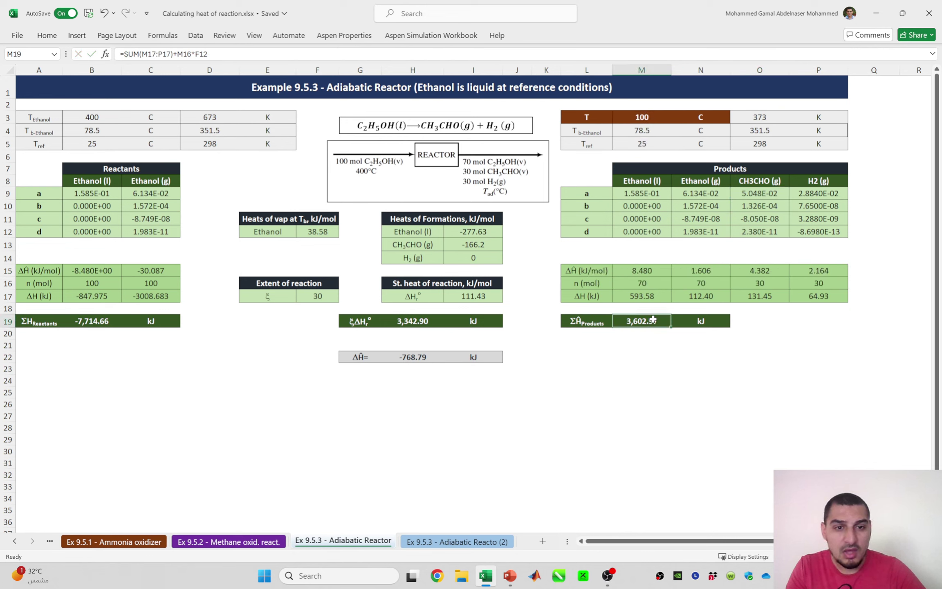
key("Escape")
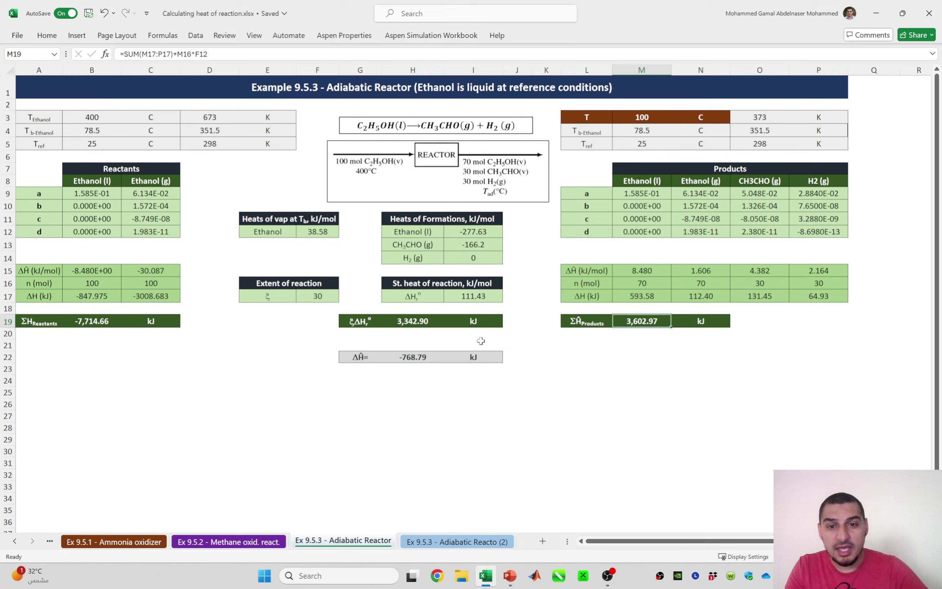
double_click(404, 357)
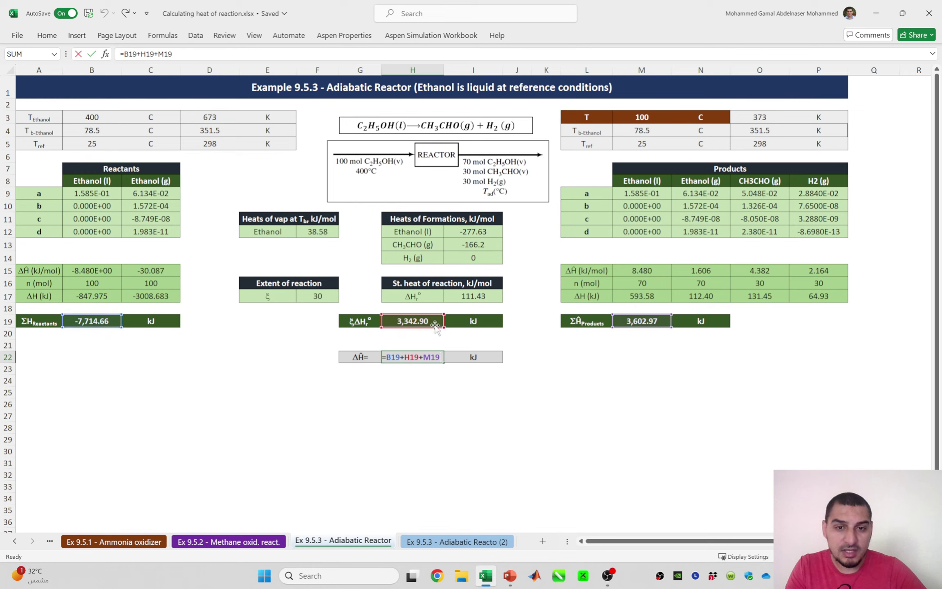
key("Escape")
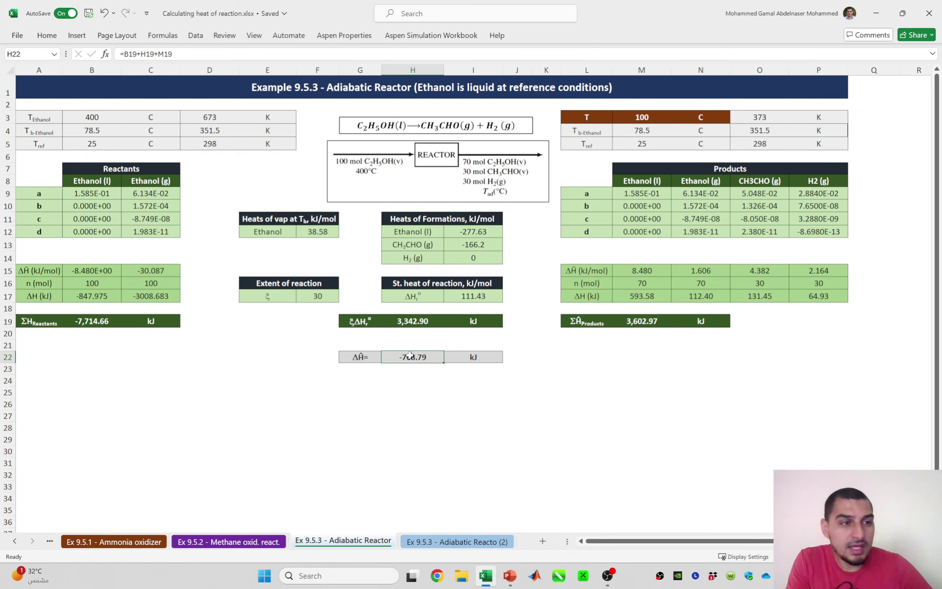
Try product temperatures of 120 and 130 °C in M3 to see their effect on the overall enthalpy change
left_click(642, 118)
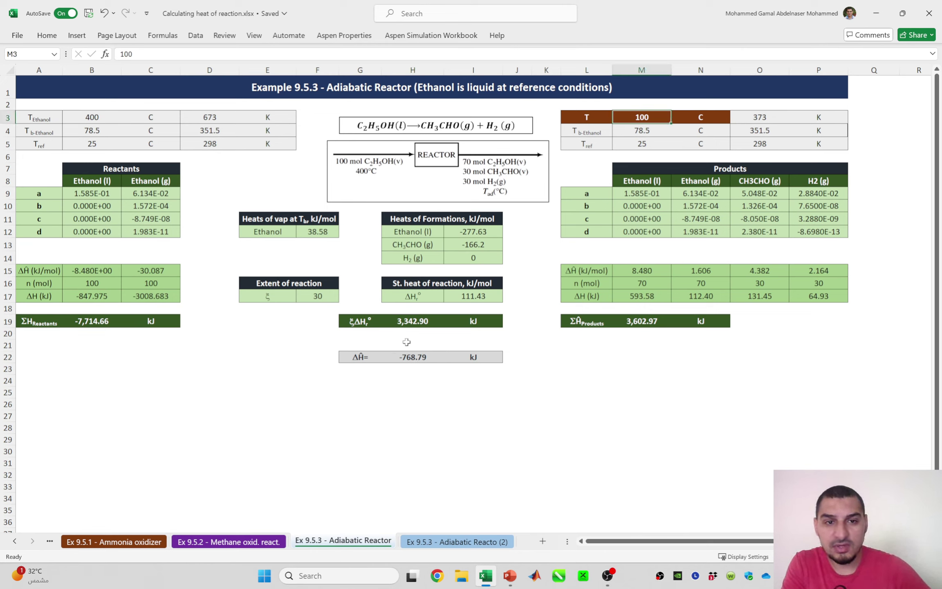
type("120")
key("Return")
key("Up")
type("130")
key("Return")
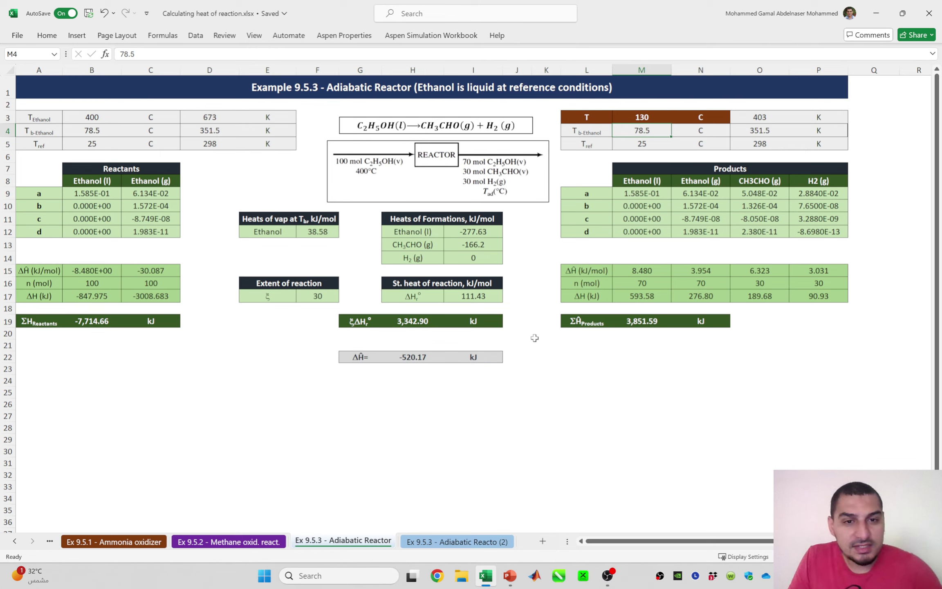
Switch to the PowerPoint slide show to review the combined product temperature equation, and return to the Excel workbook
key("alt+Tab")
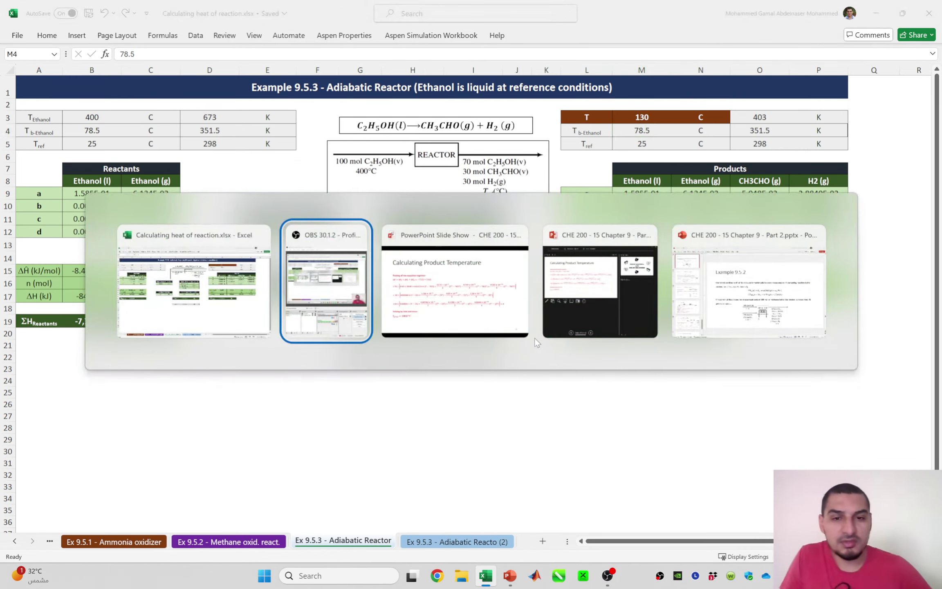
key("alt+Tab")
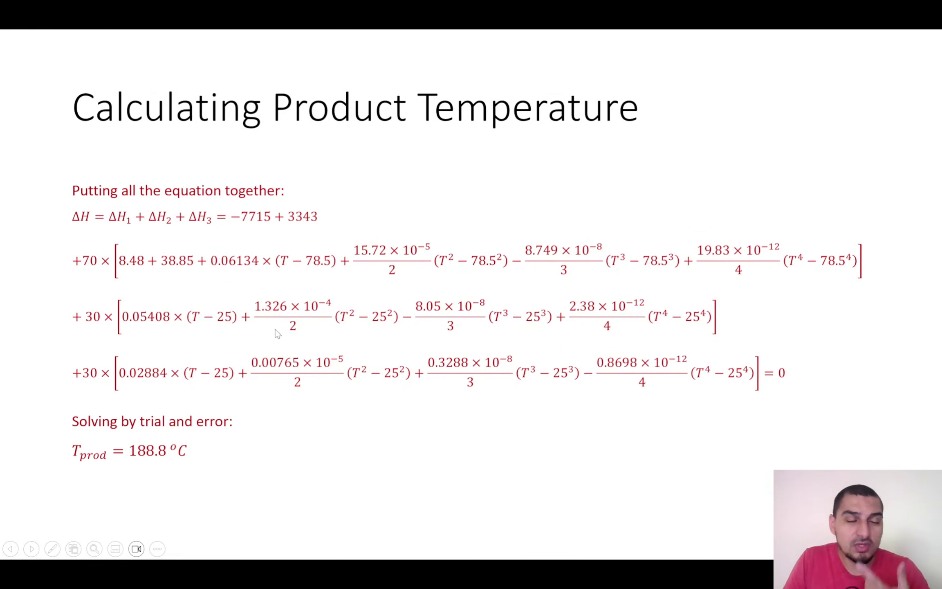
key("alt+Tab")
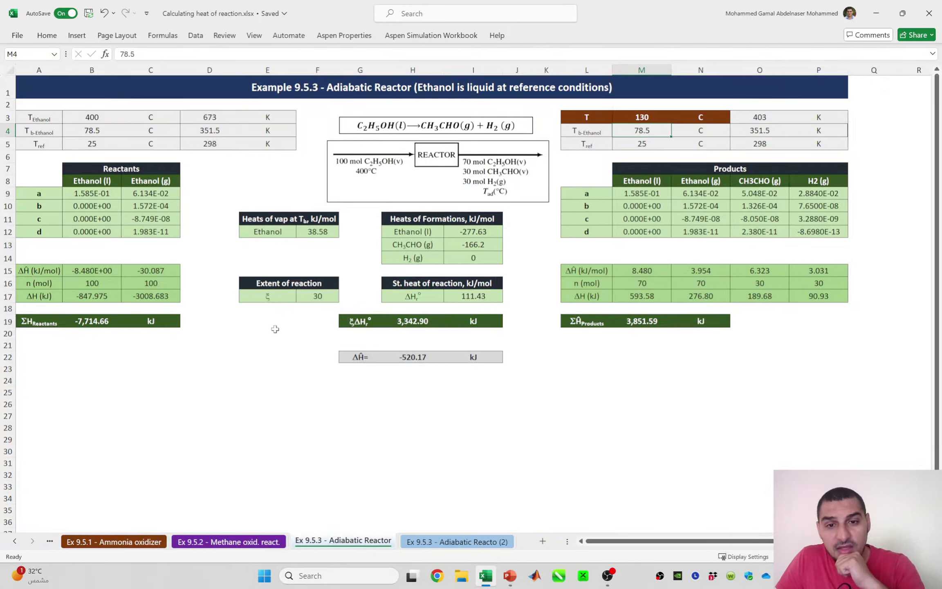
Use Goal Seek to set the overall enthalpy change in H22 to 0 by changing the product temperature in M3
left_click(648, 116)
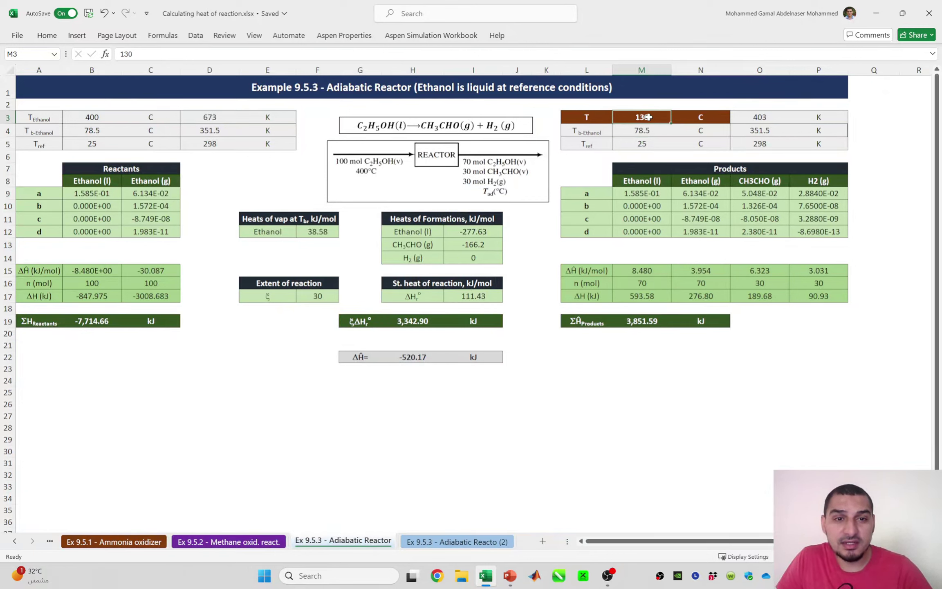
left_click(77, 35)
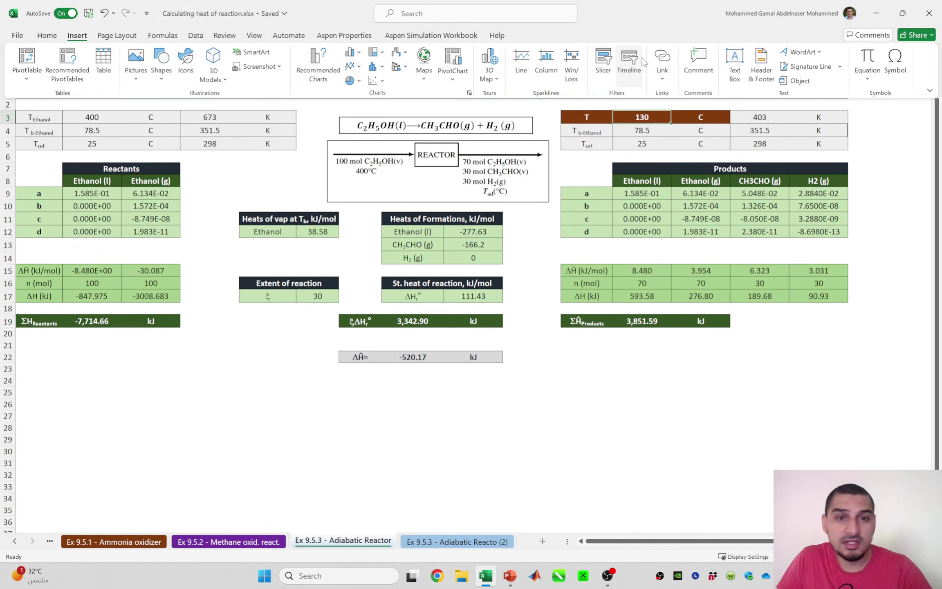
left_click(196, 35)
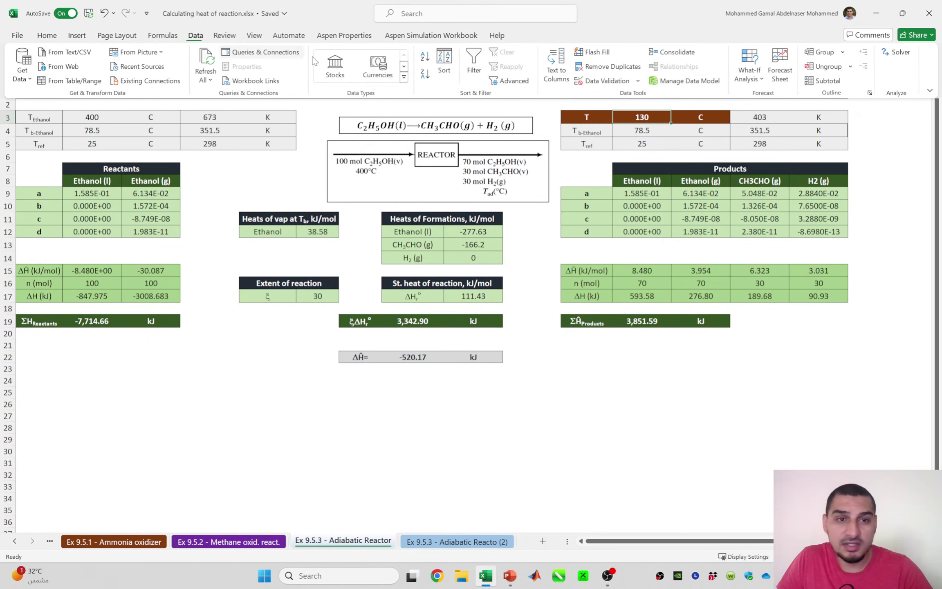
left_click(749, 73)
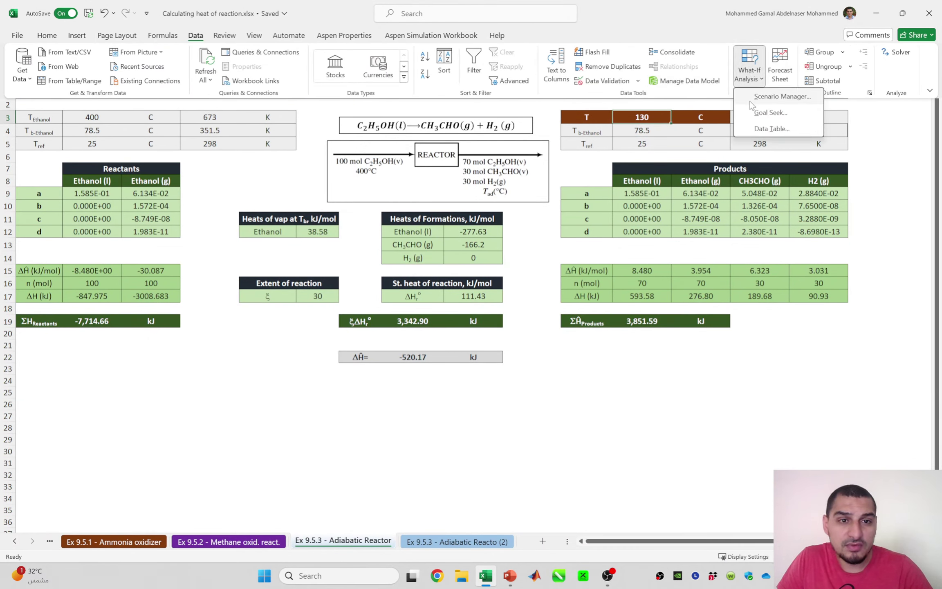
left_click(754, 113)
left_click(425, 359)
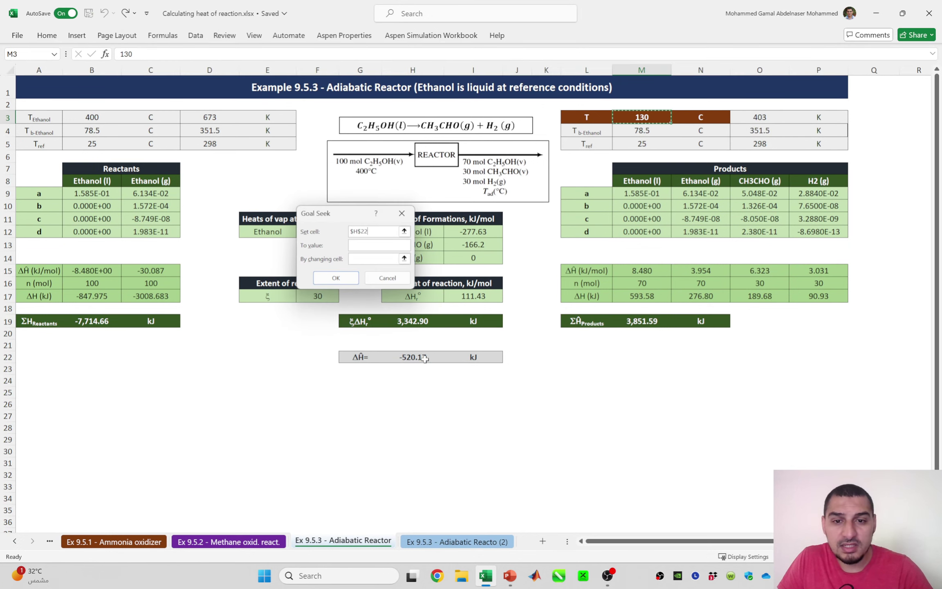
left_click(641, 118)
left_click(346, 282)
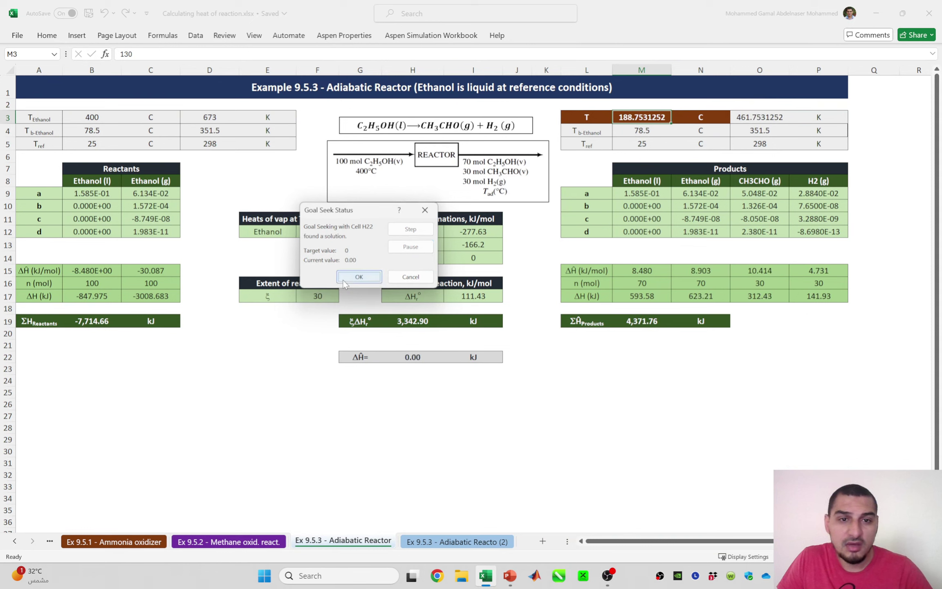
left_click(346, 280)
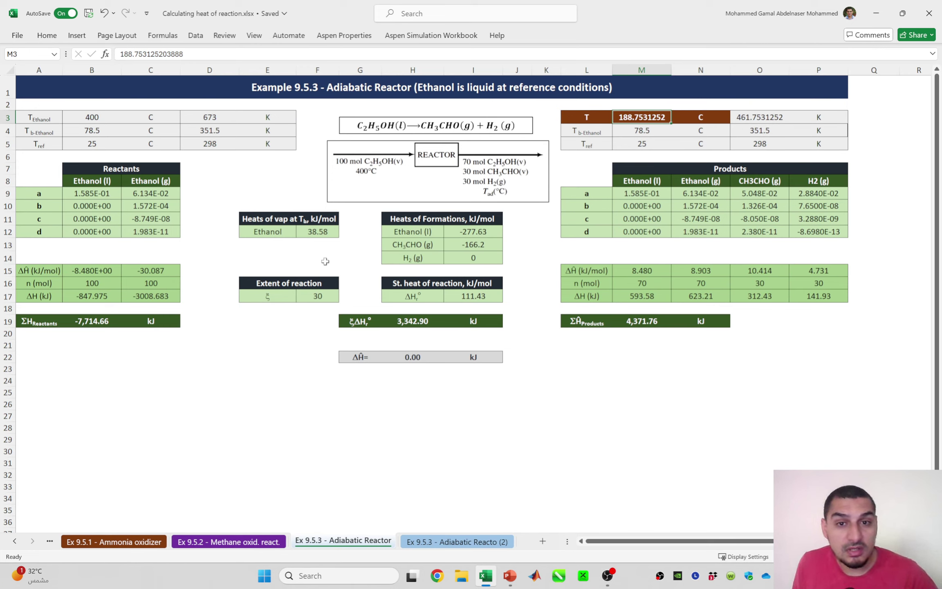
Check the reference-condition note for ethanol in the sheet's title, leaving the text as it is
double_click(434, 89)
left_click_drag(364, 85, 415, 95)
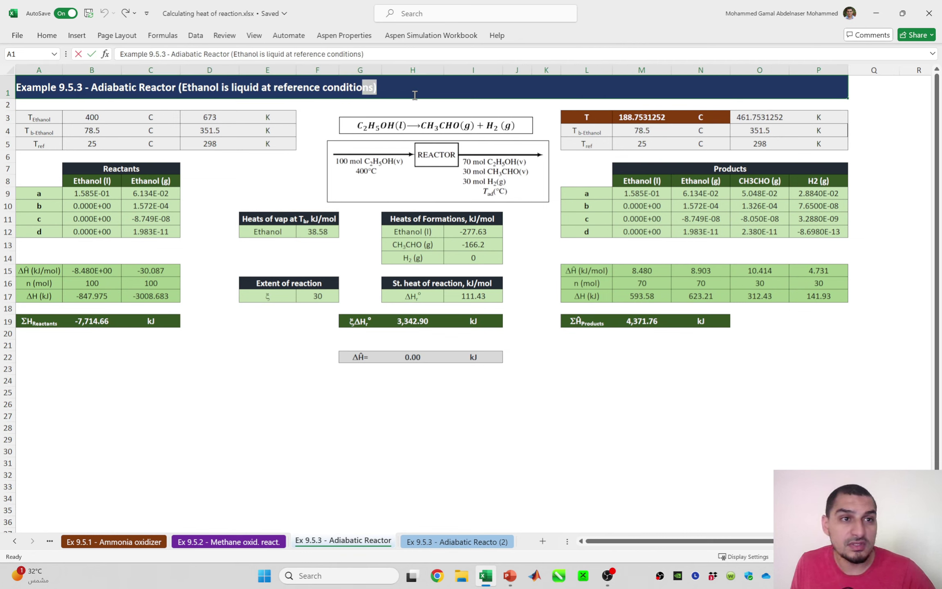
left_click(374, 273)
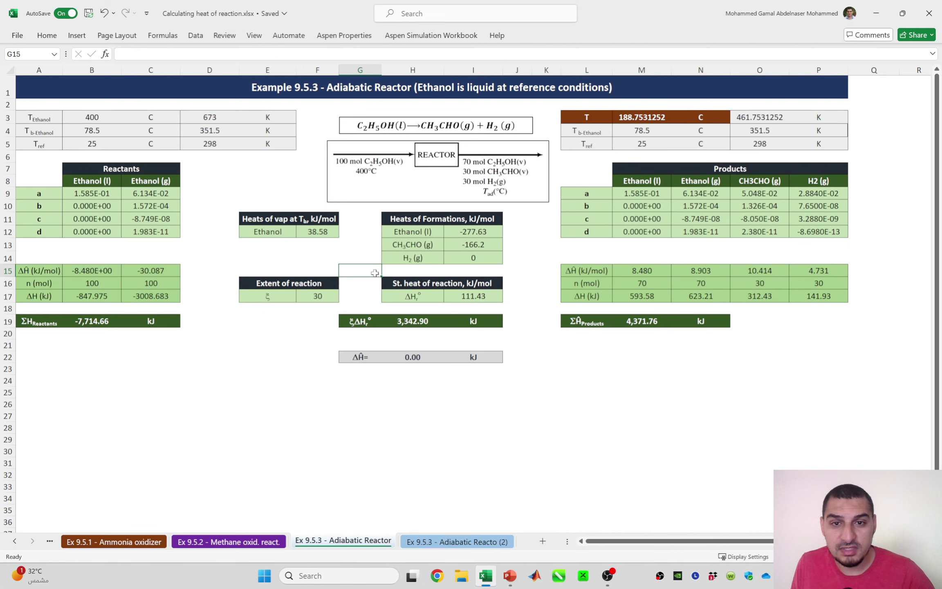
On the sheet Ex 9.5.3 - Adiabatic Reacto (2), examine the formulas for the reactant's molar enthalpy change and the standard heat of reaction
left_click(458, 541)
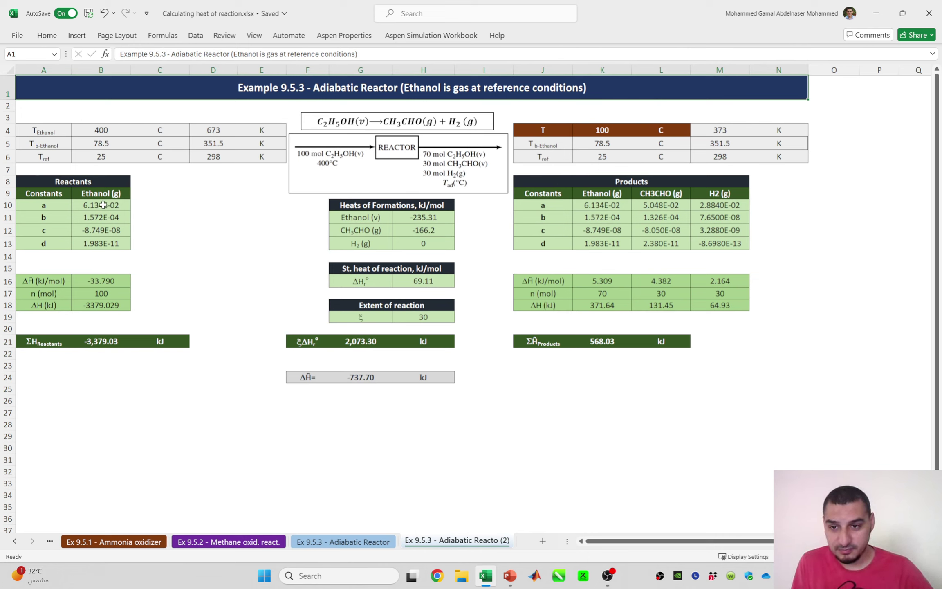
double_click(99, 283)
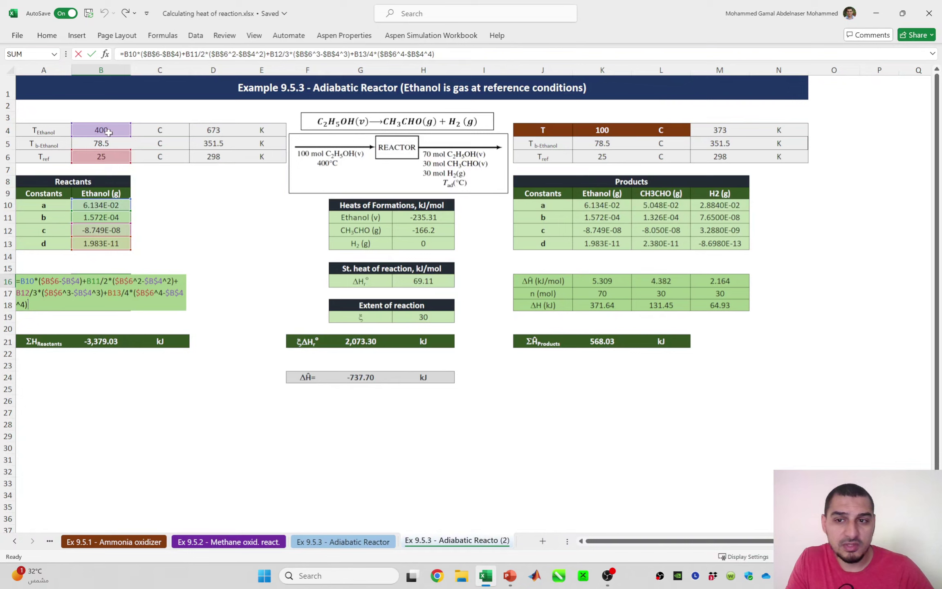
key("Escape")
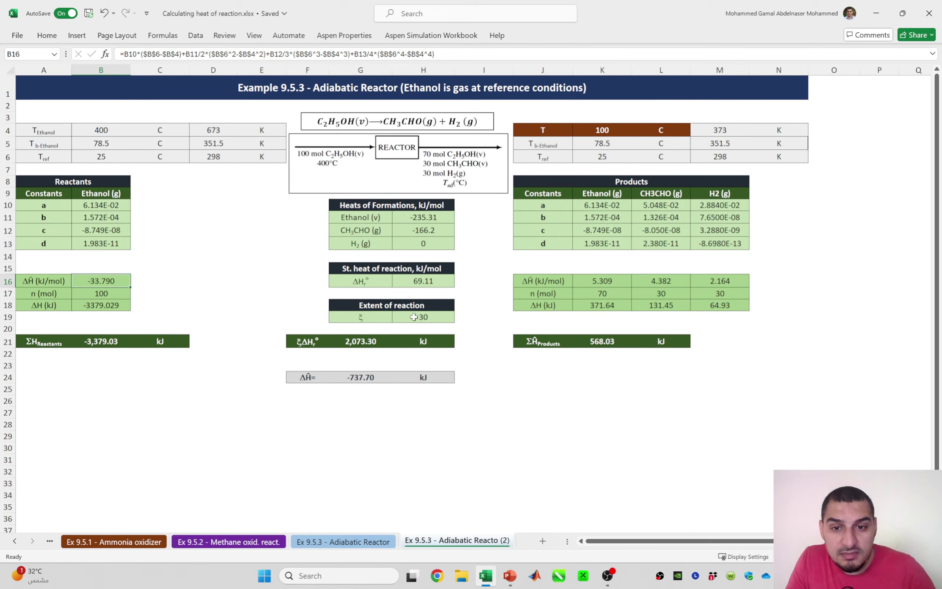
double_click(425, 282)
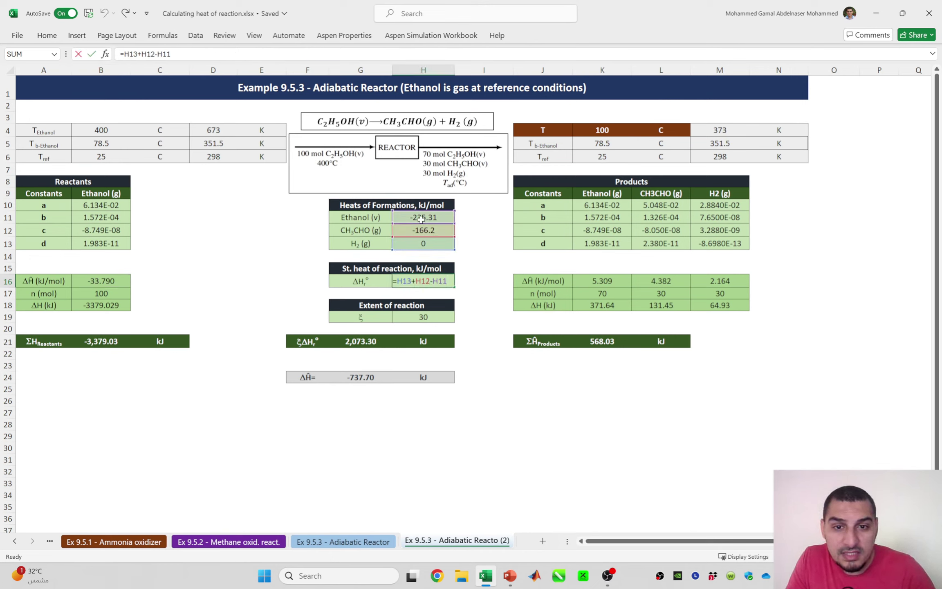
key("Escape")
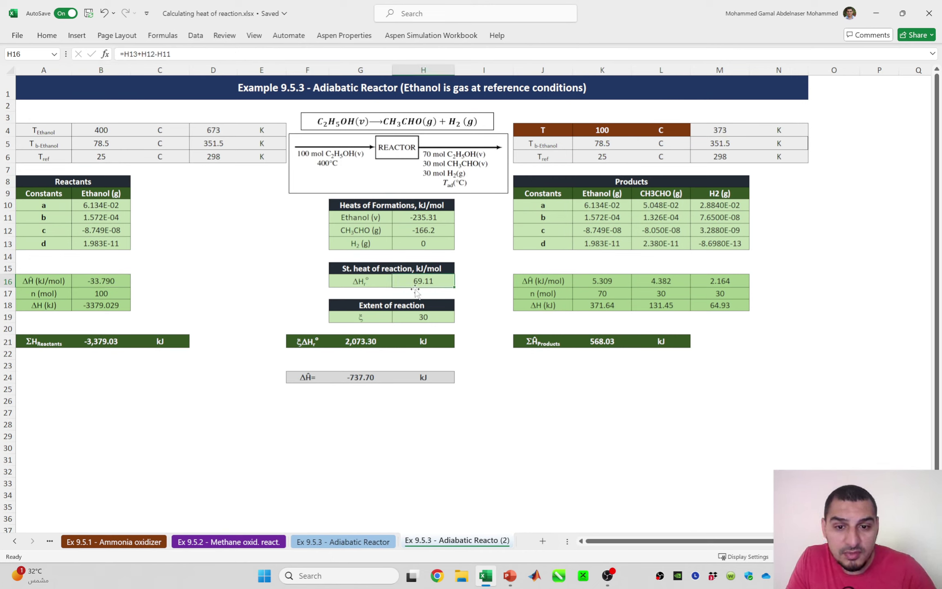
Compare ethanol's heat of formation on the liquid-reference and gas-reference sheets, and examine the molar enthalpy formula for product ethanol in K16
left_click(364, 542)
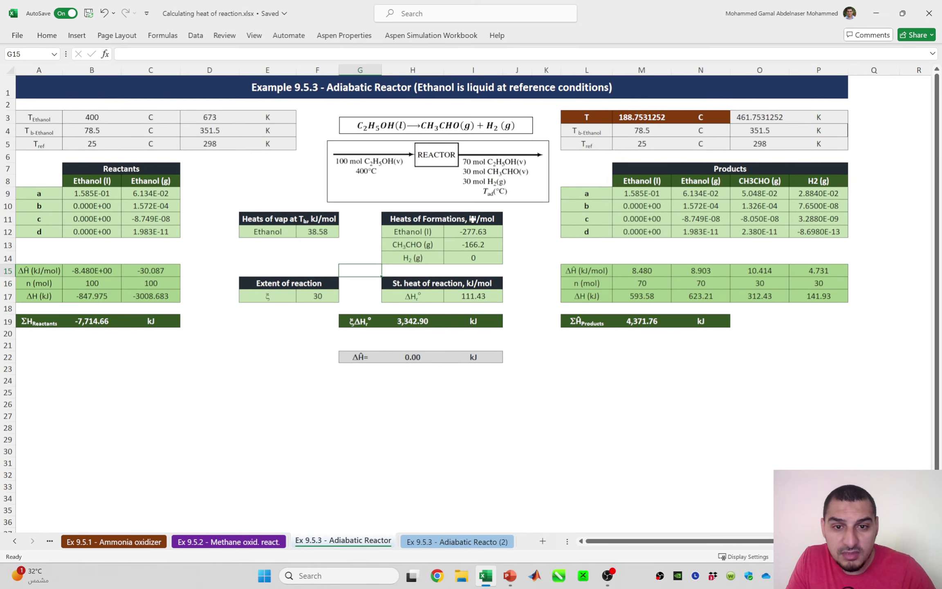
left_click(474, 235)
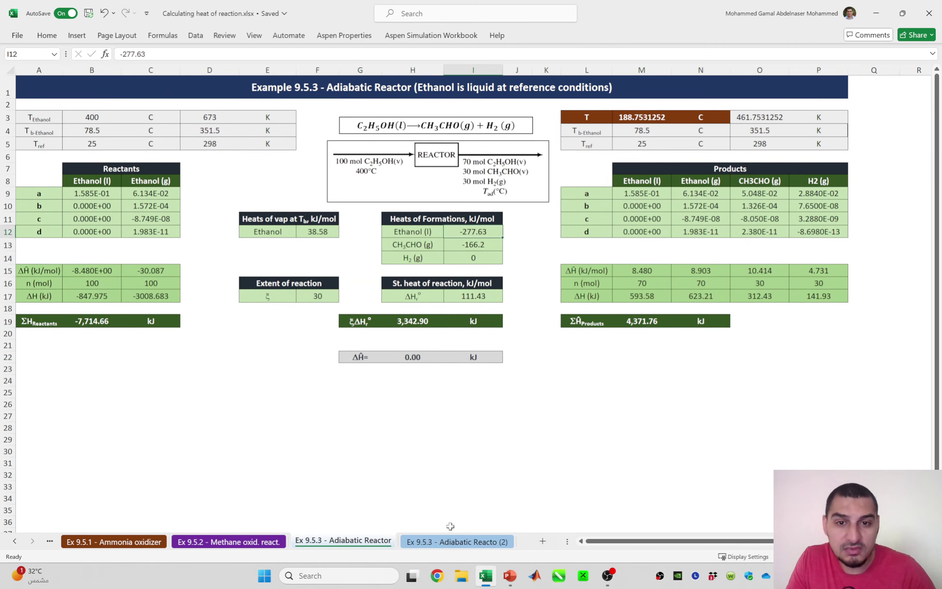
left_click(452, 542)
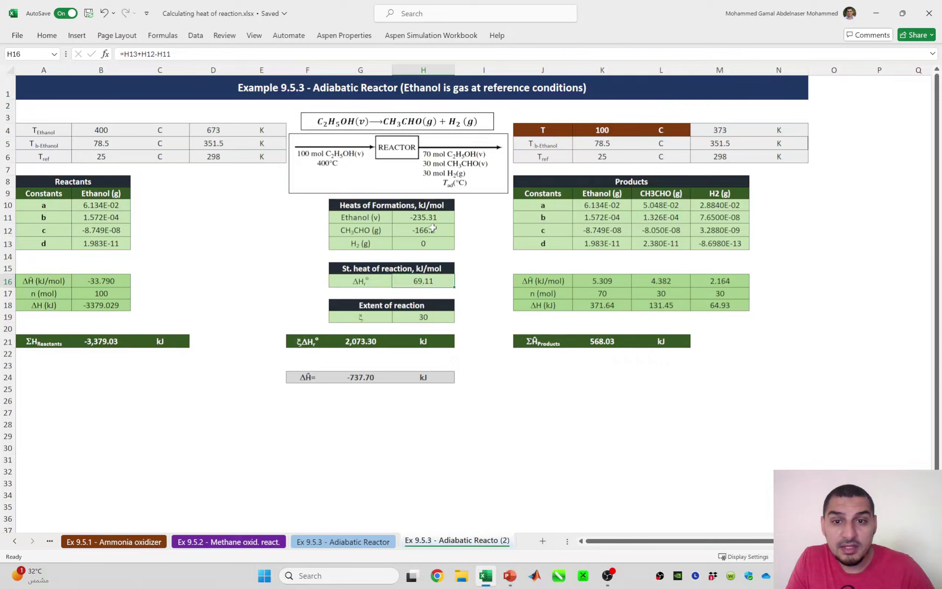
left_click(423, 215)
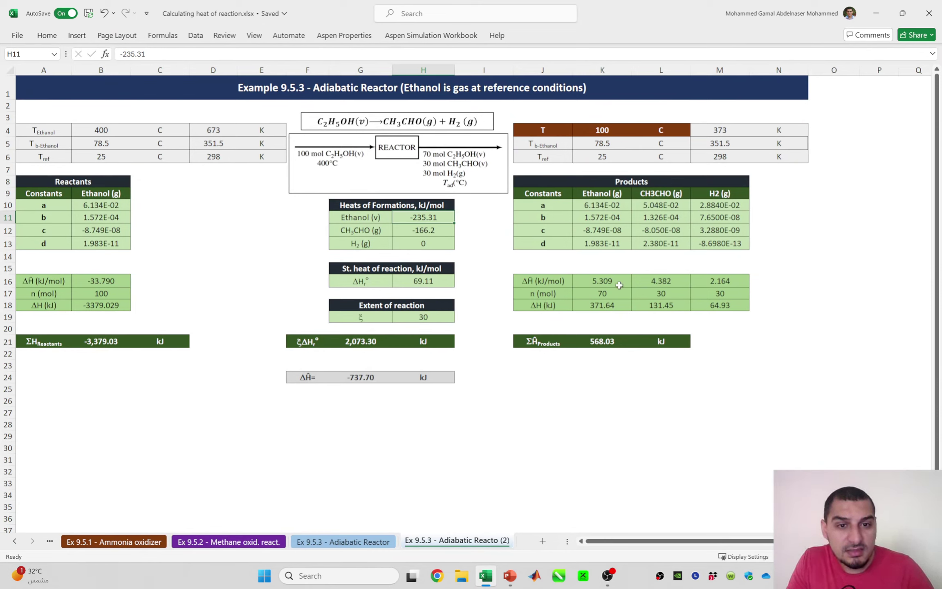
double_click(604, 282)
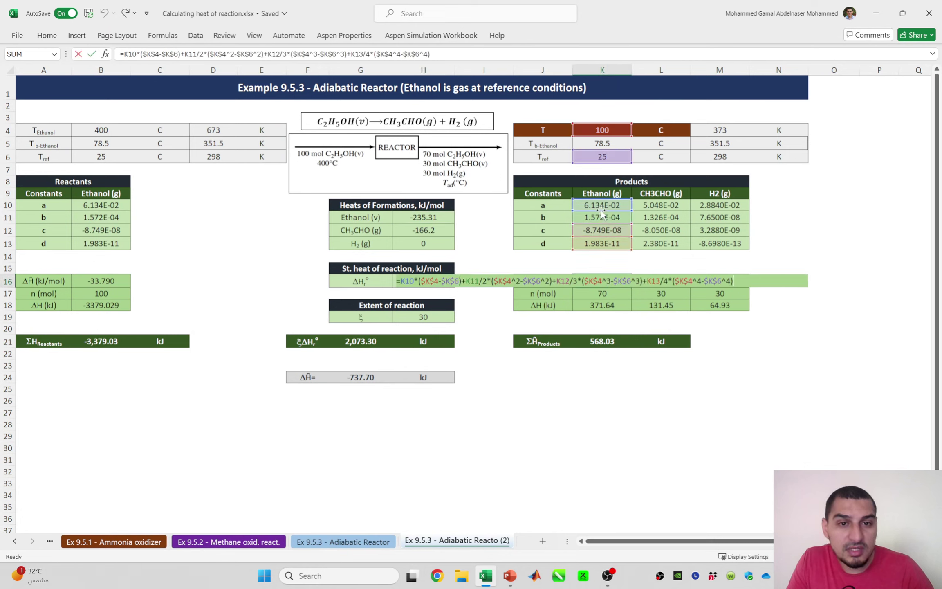
key("Escape")
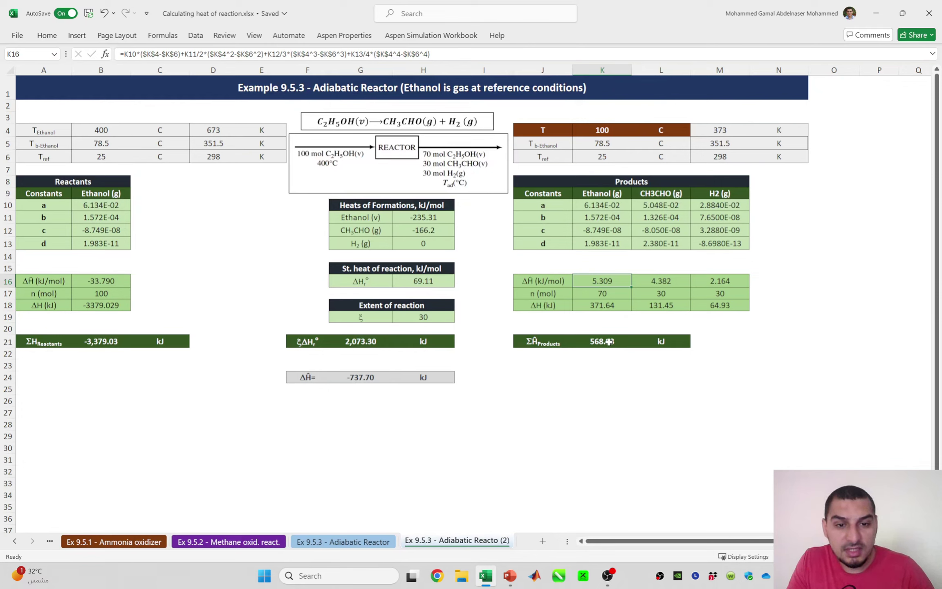
Use Goal Seek to set the overall enthalpy change in G24 to 0 by changing the product temperature in K4
left_click(358, 379)
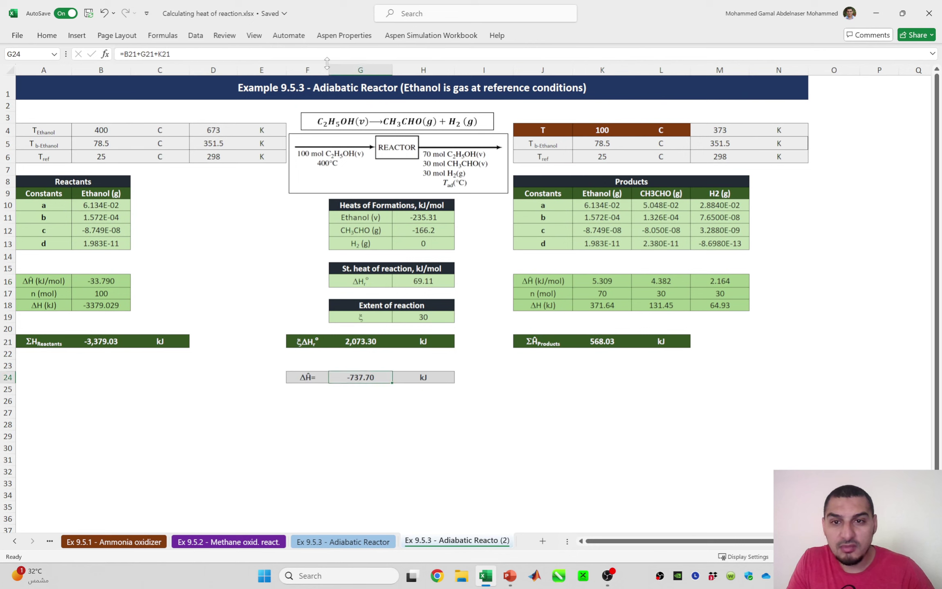
left_click(195, 36)
left_click(745, 61)
left_click(770, 114)
type("0")
key("Tab")
key("Up")
key("Up")
key("Right")
key("Right")
key("Right")
key("Right")
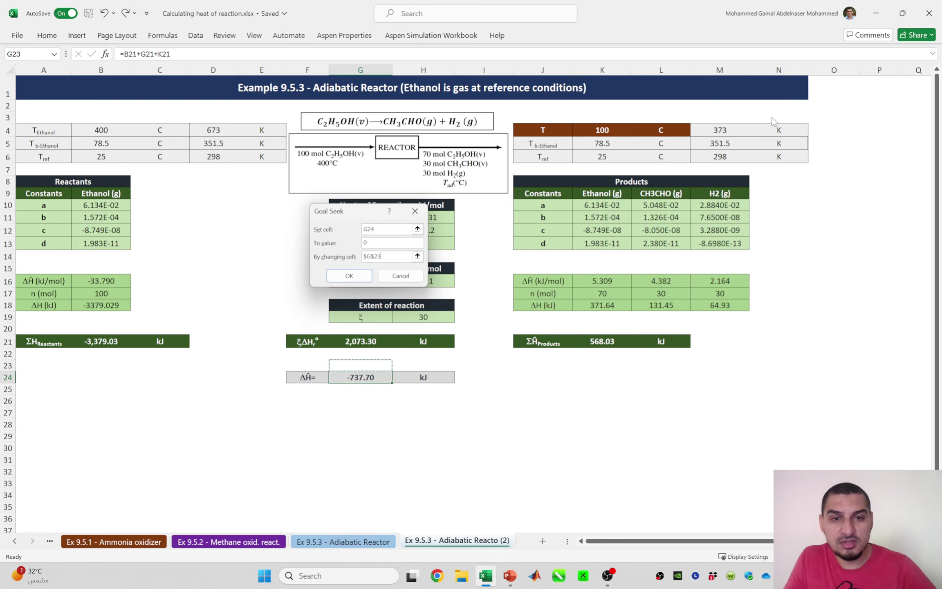
key("Up")
key("Up")
key("Up")
key("Up")
key("Up")
key("Up")
key("Up")
key("Up")
key("Up")
key("Up")
key("Up")
key("Up")
key("Up")
key("Up")
key("Up")
key("Up")
key("Up")
key("Up")
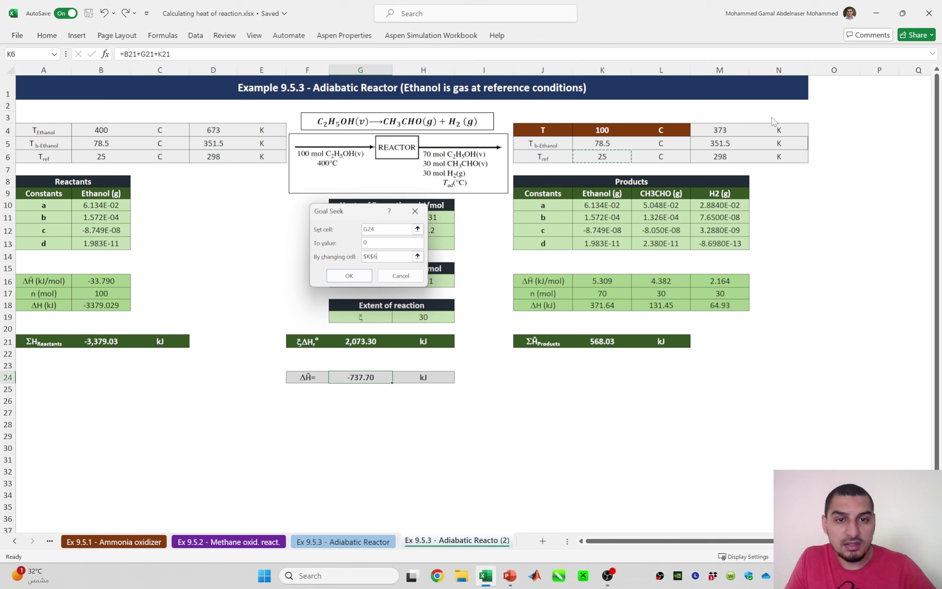
key("Return")
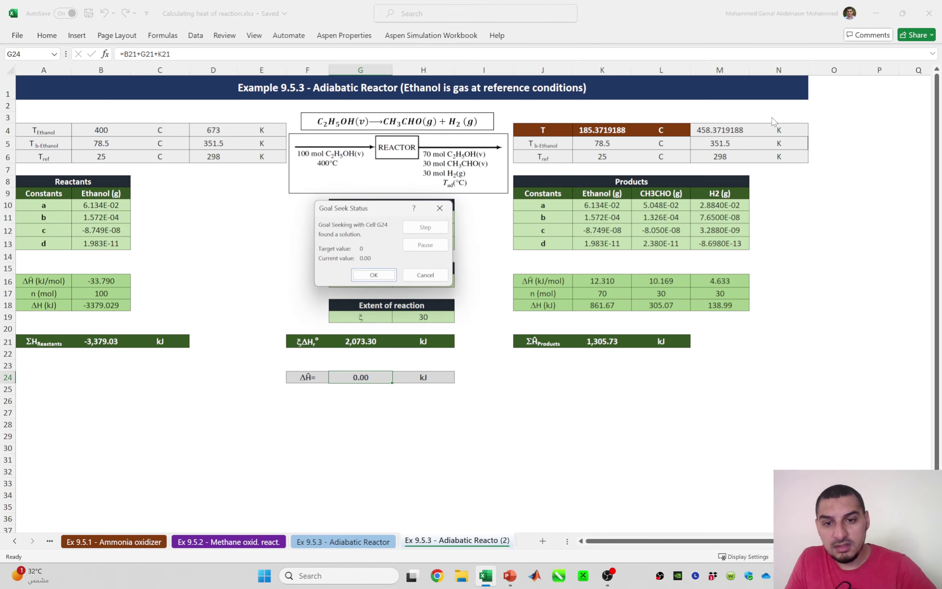
key("Return")
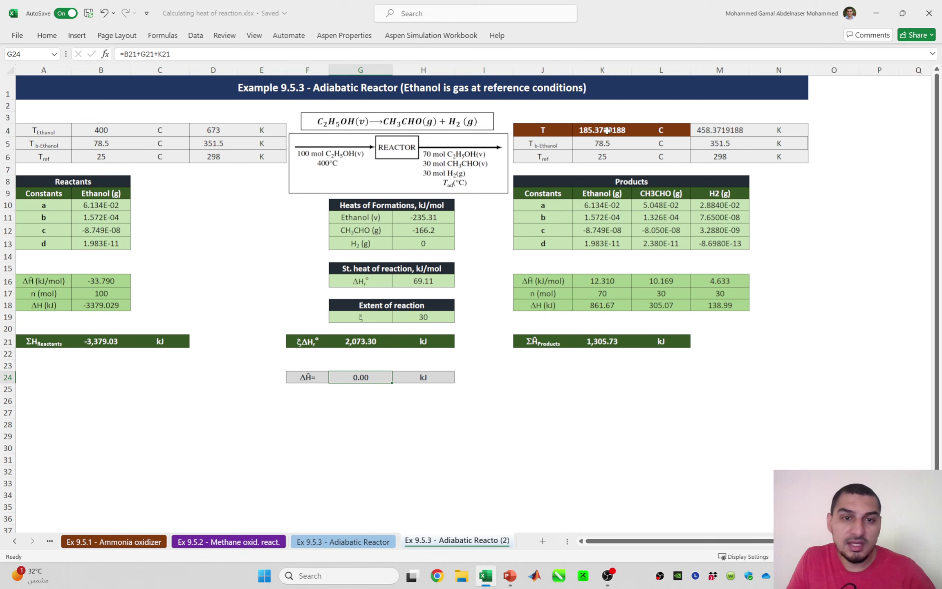
Compare the solved product temperatures on the sheets Ex 9.5.3 - Adiabatic Reactor and Ex 9.5.3 - Adiabatic Reacto (2), ending on the liquid-reference sheet
left_click(370, 543)
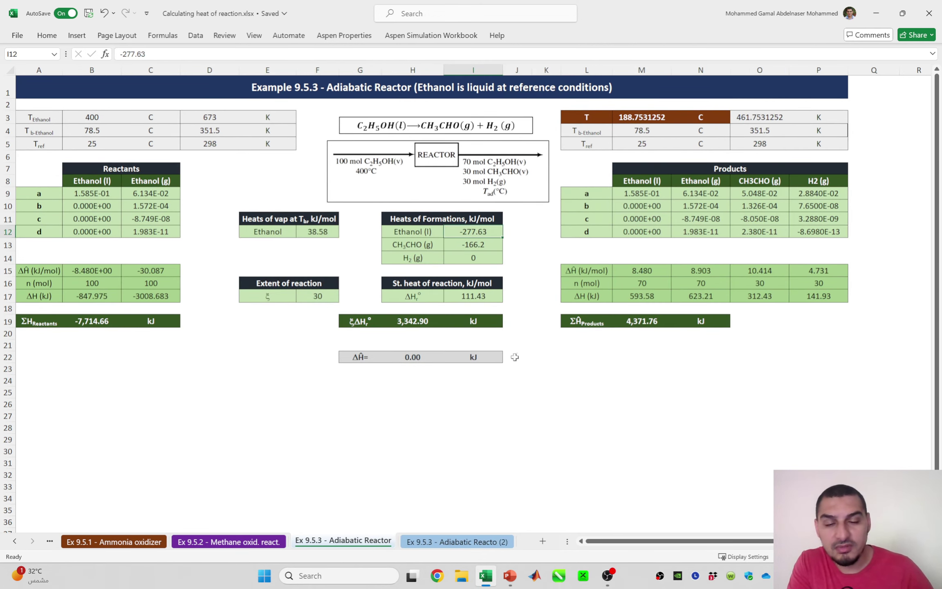
left_click(477, 542)
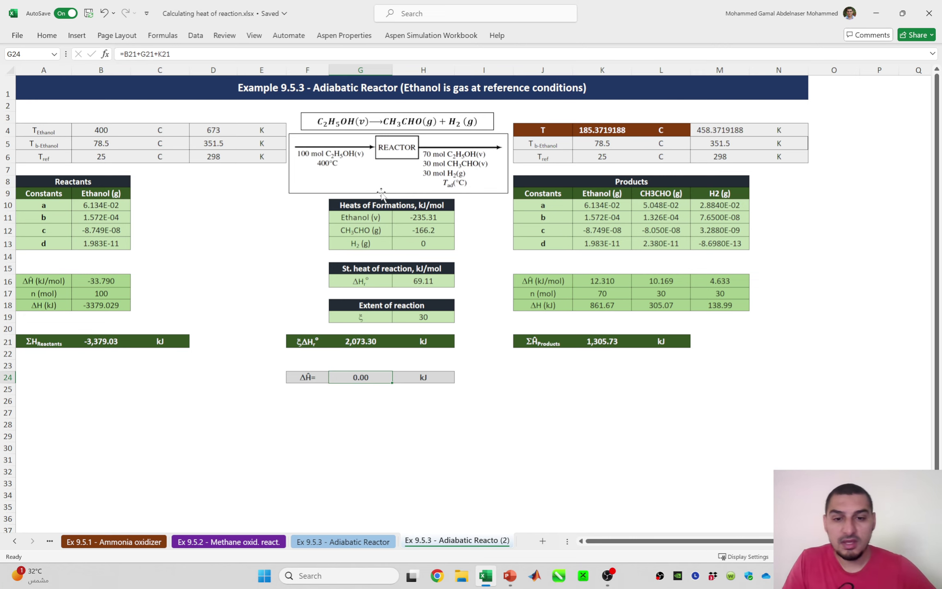
key("ctrl+Page_Up")
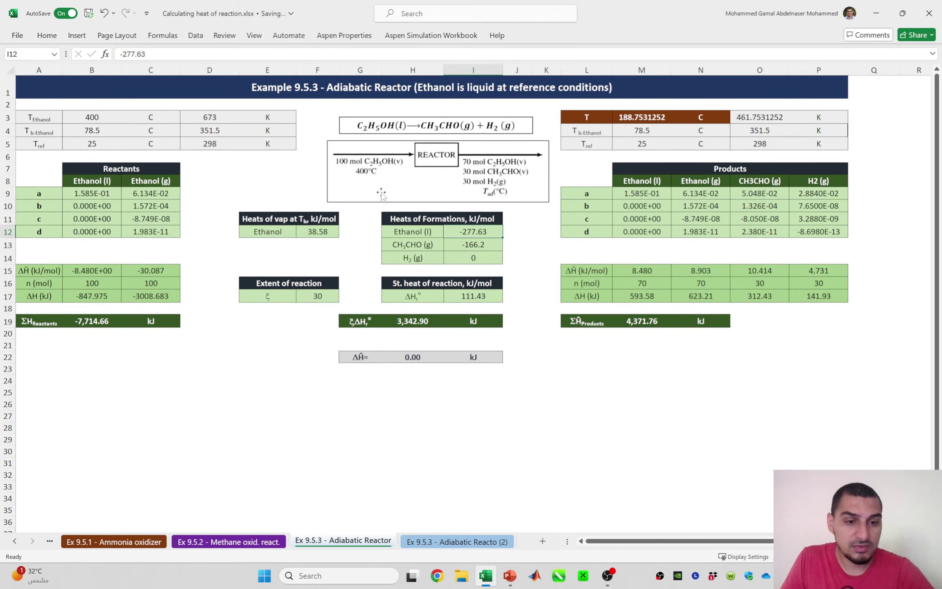
Switch to the PowerPoint slide show and advance past the Calculating Product Temperature slide to the closing slide
key("alt+Tab")
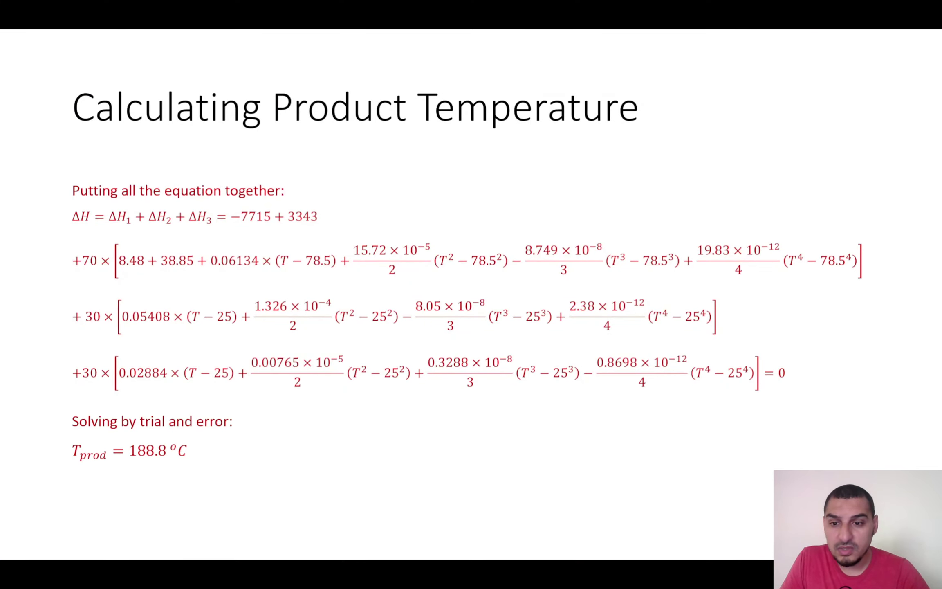
key("Right")
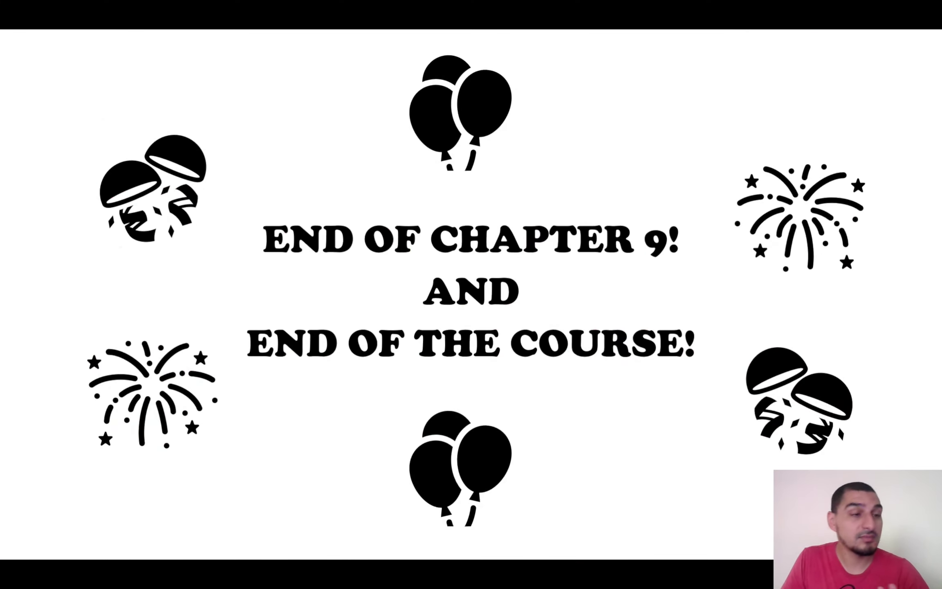